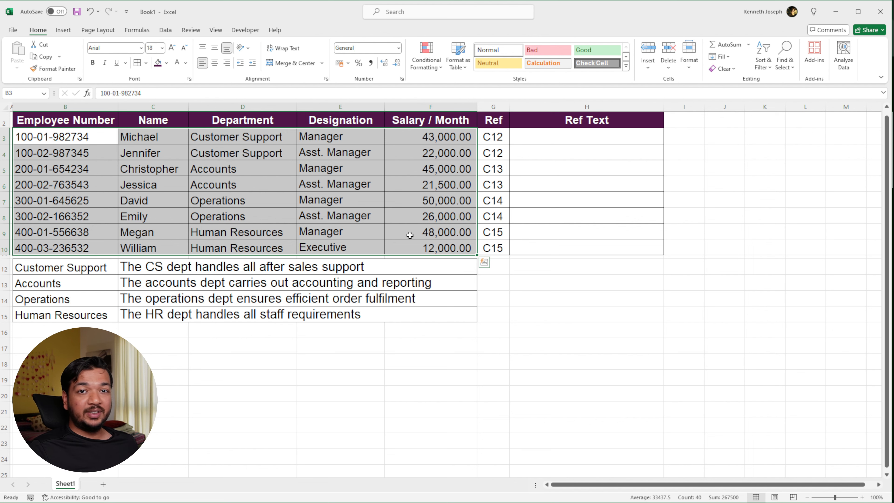
# Examine the Ref column's cell references against the departments and the description cells in C12 to C15 they point to
pyautogui.moveTo(493, 137); pyautogui.dragTo(494, 243)
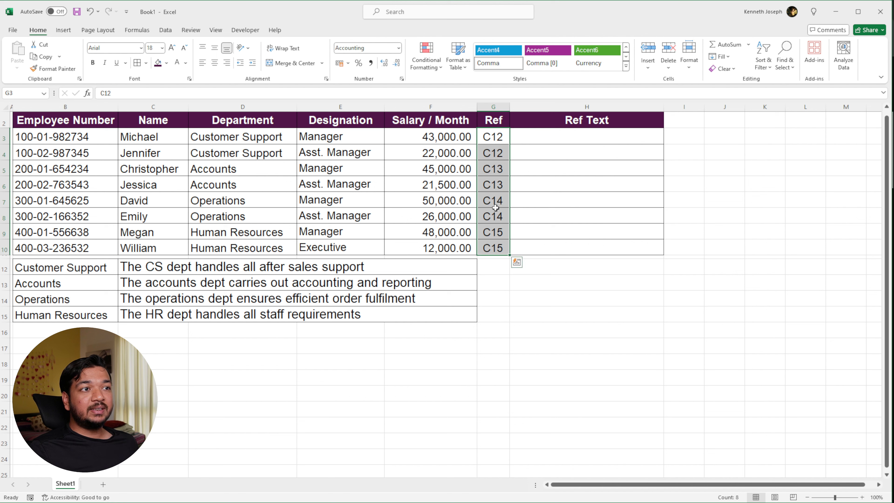
pyautogui.click(497, 140)
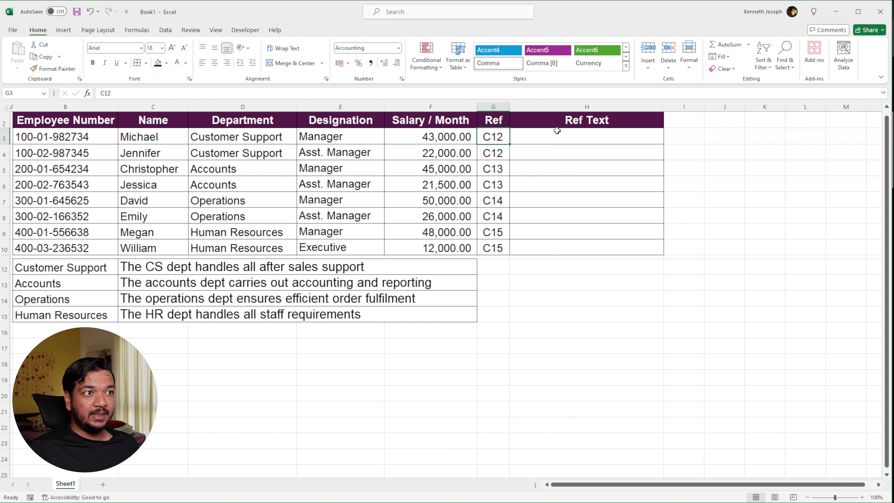
pyautogui.click(266, 139)
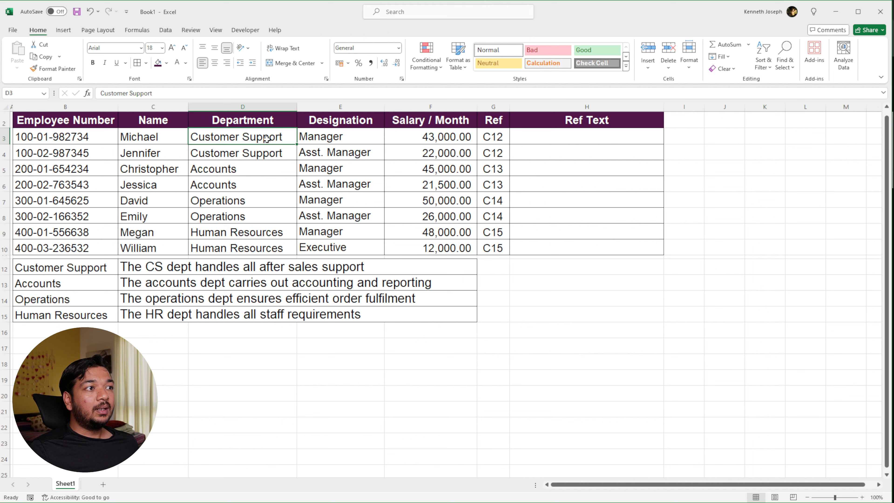
pyautogui.click(504, 140)
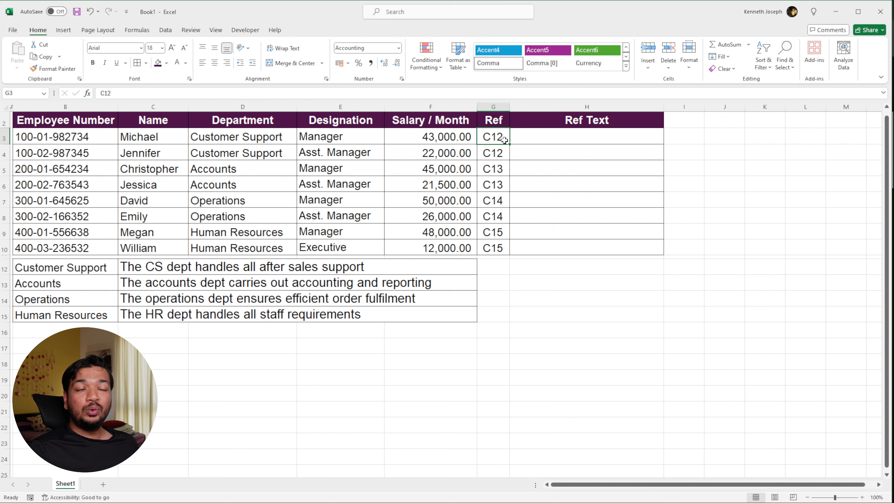
pyautogui.click(159, 111)
pyautogui.click(5, 262)
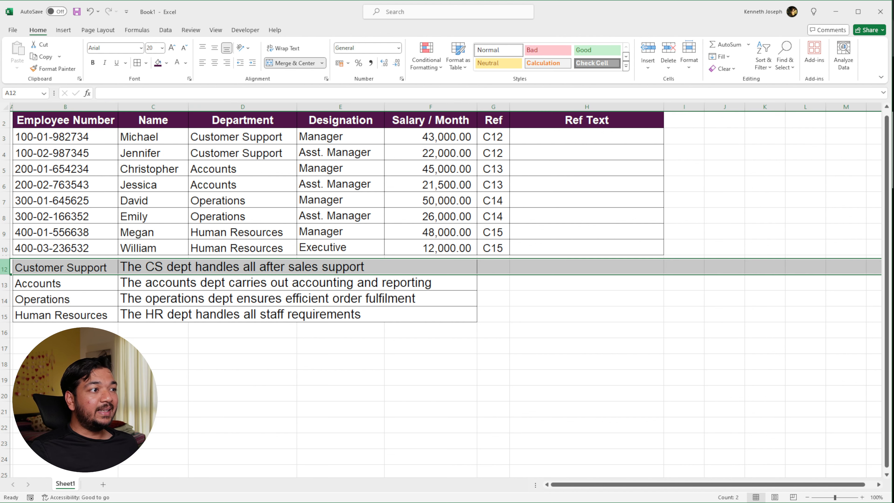
pyautogui.click(147, 264)
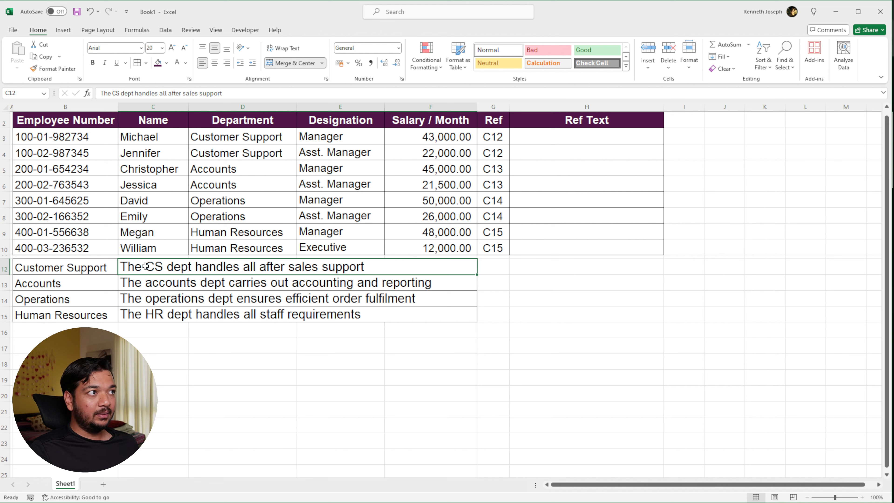
pyautogui.click(20, 93)
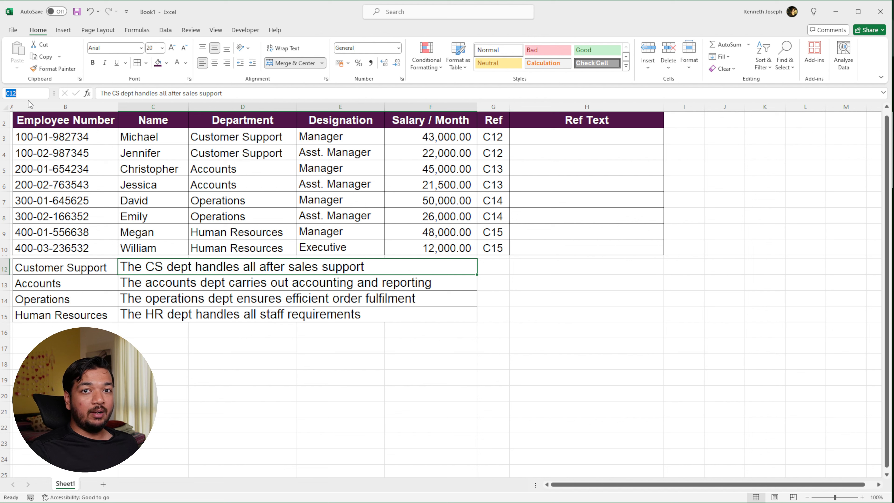
pyautogui.click(139, 282)
pyautogui.click(143, 302)
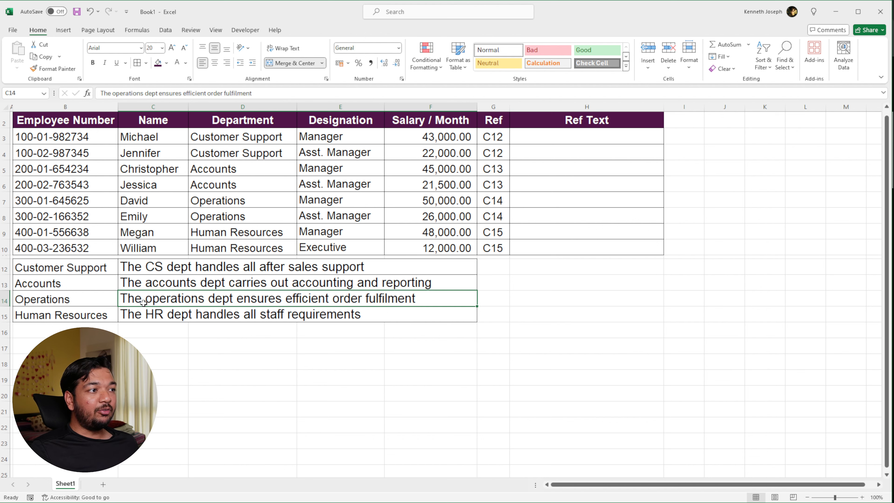
pyautogui.click(152, 313)
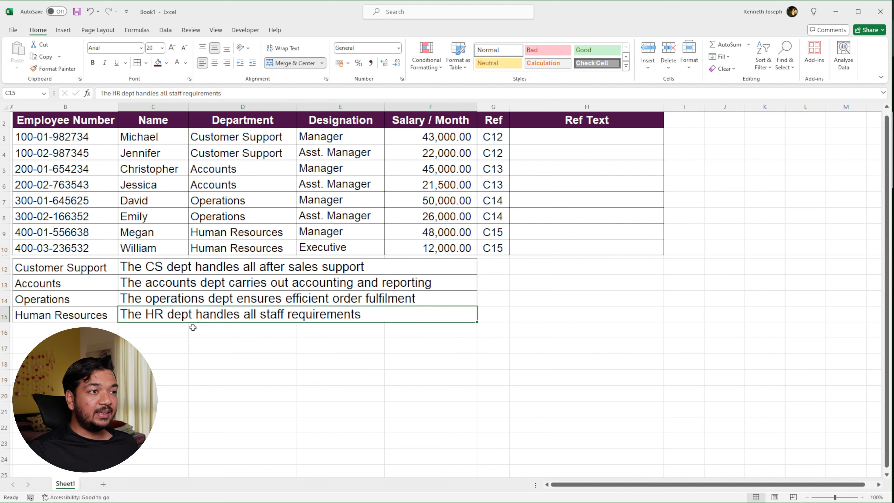
# Enter an INDIRECT formula referencing G3 in H3 and fill it down the Ref Text column
pyautogui.click(605, 137)
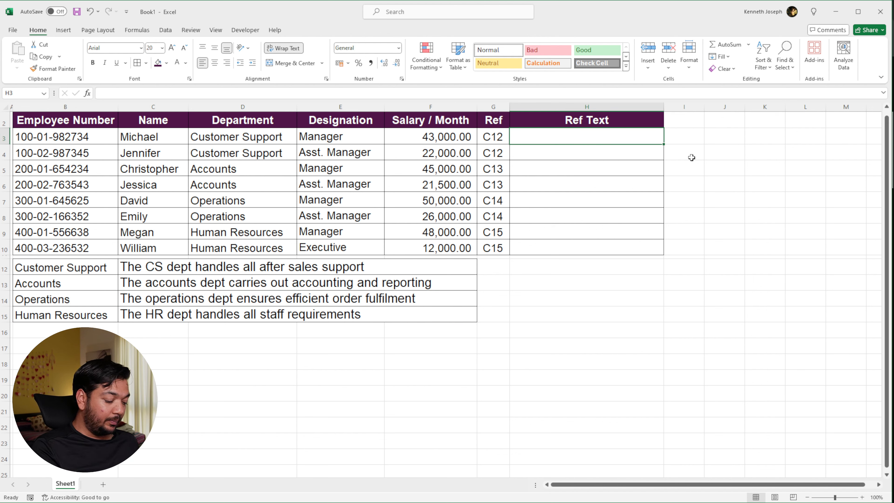
pyautogui.write('=')
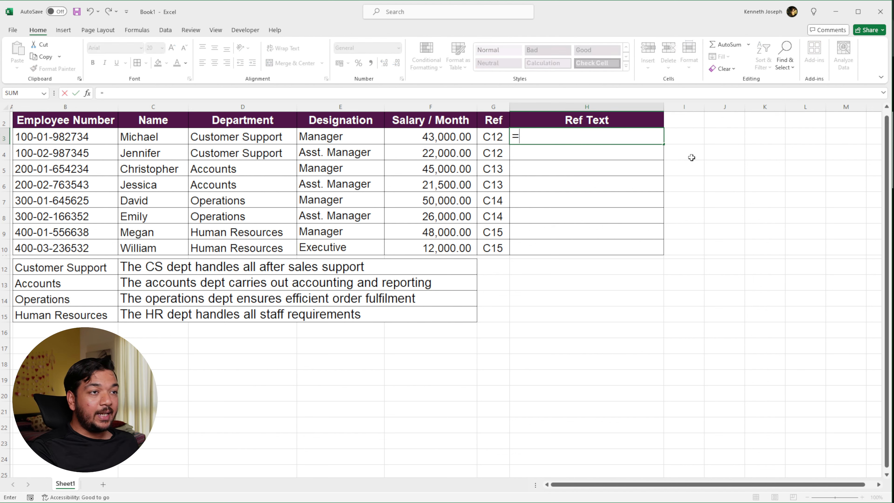
pyautogui.write('ind')
pyautogui.press('Down')
pyautogui.press('Tab')
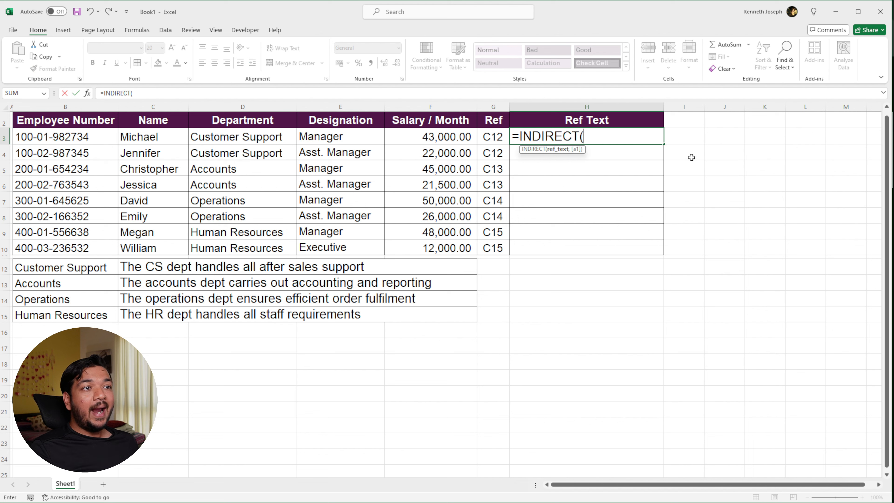
pyautogui.click(500, 135)
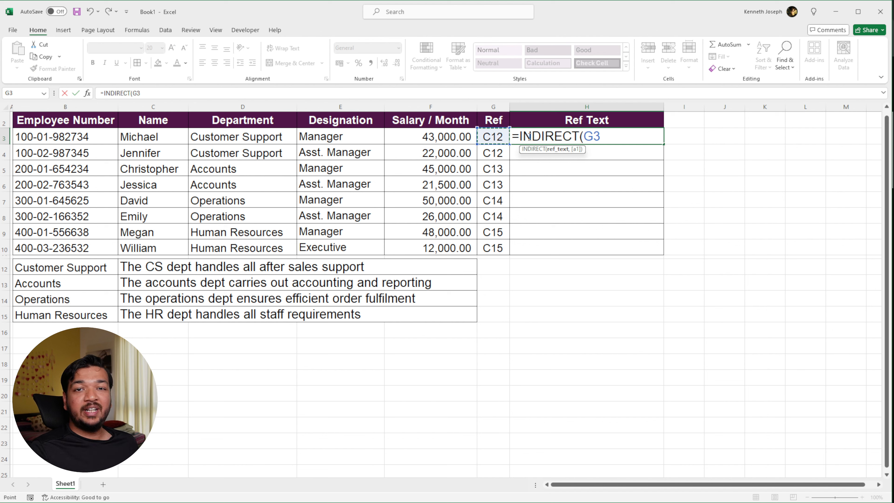
pyautogui.press('Return')
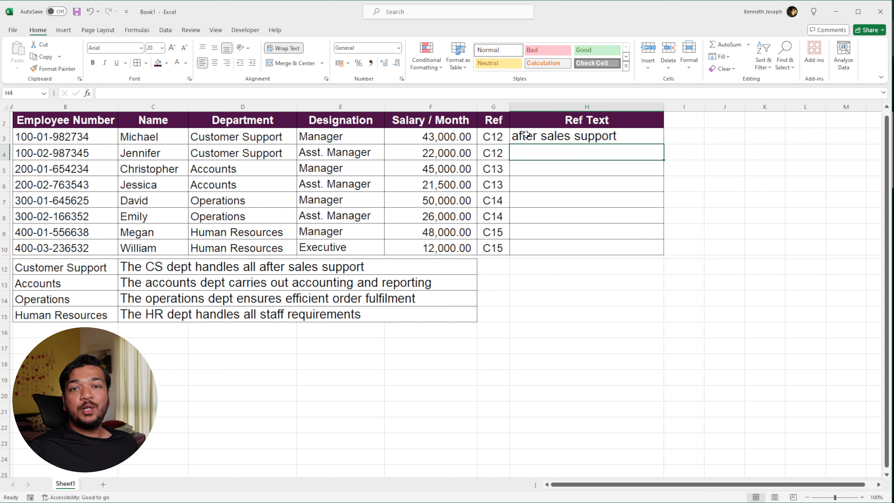
pyautogui.click(559, 137)
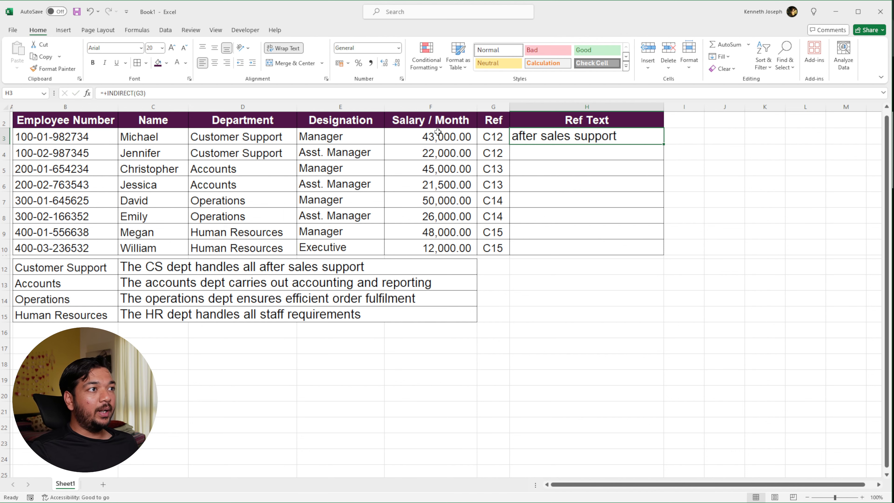
pyautogui.doubleClick(664, 160)
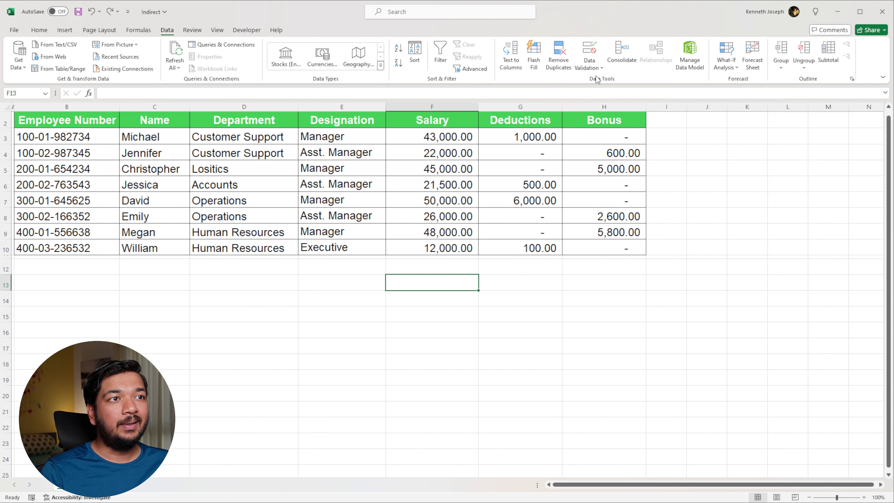
# Add list data validation to F13 with the headers in =$F$2:$H$2 as its source
pyautogui.click(596, 70)
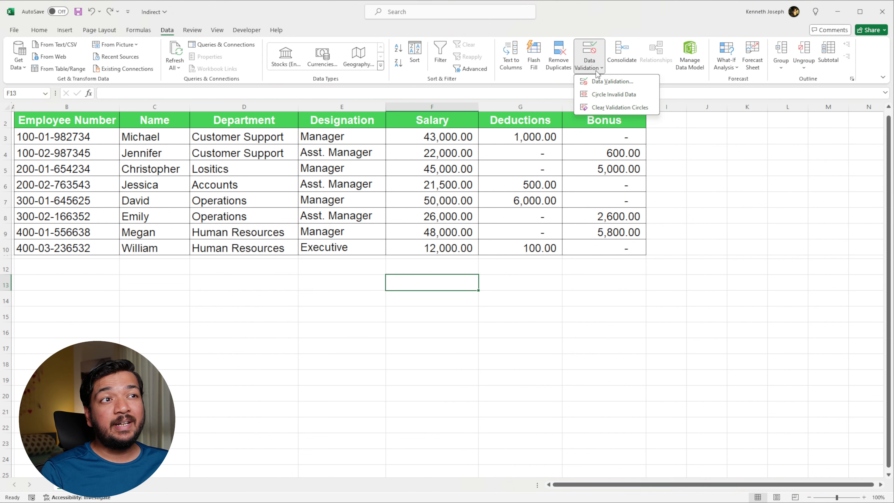
pyautogui.click(595, 85)
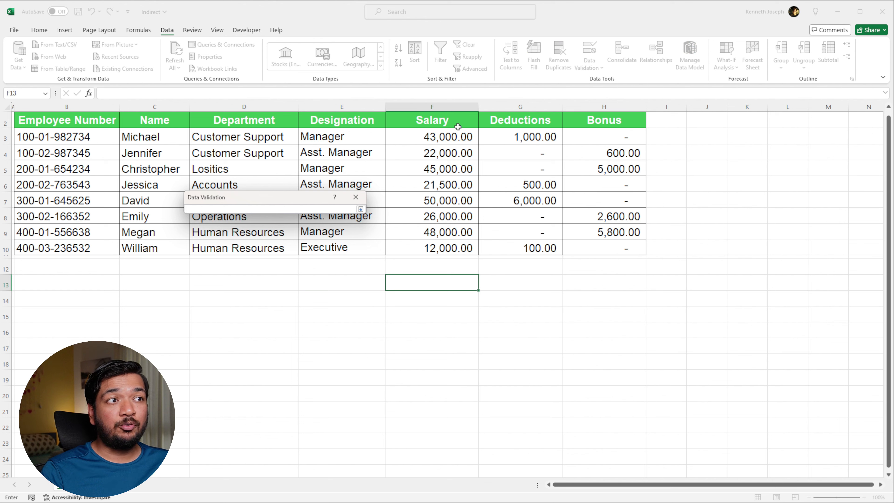
pyautogui.moveTo(456, 126); pyautogui.dragTo(602, 124)
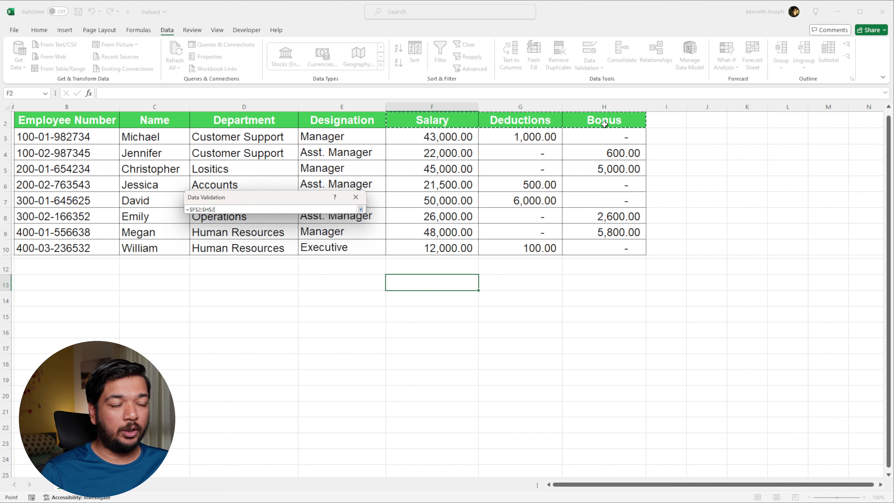
pyautogui.press('Return')
pyautogui.press('Return')
# Try the dropdown in F13 by choosing Deductions and then Bonus
pyautogui.click(484, 286)
pyautogui.click(449, 303)
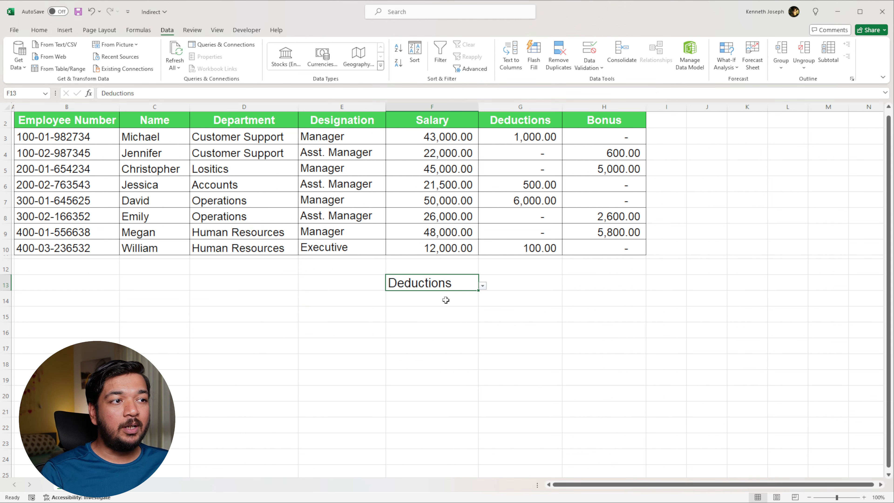
pyautogui.click(482, 287)
pyautogui.click(452, 310)
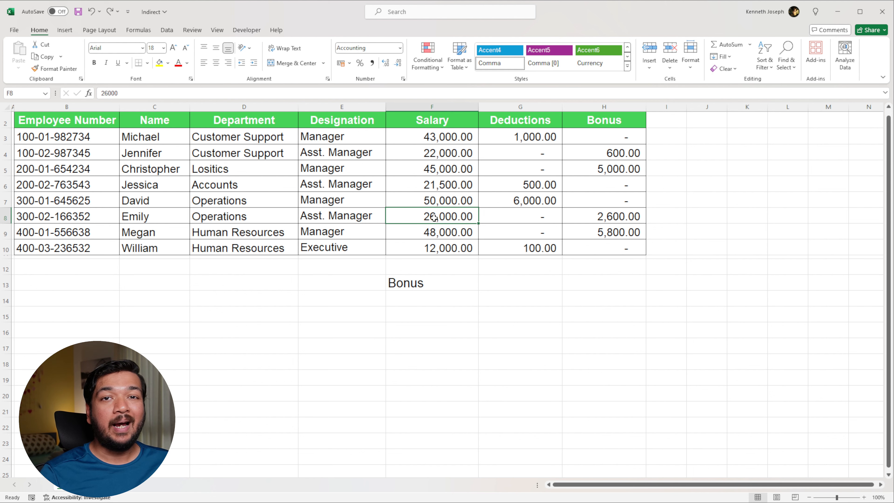
# Convert the employee data range into a table and name the table Indirect
pyautogui.hotkey('ctrl', 't')
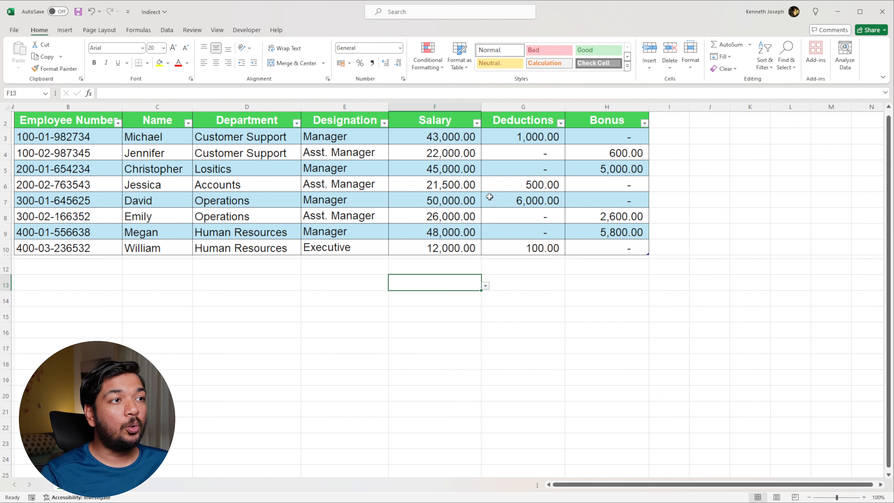
pyautogui.click(490, 198)
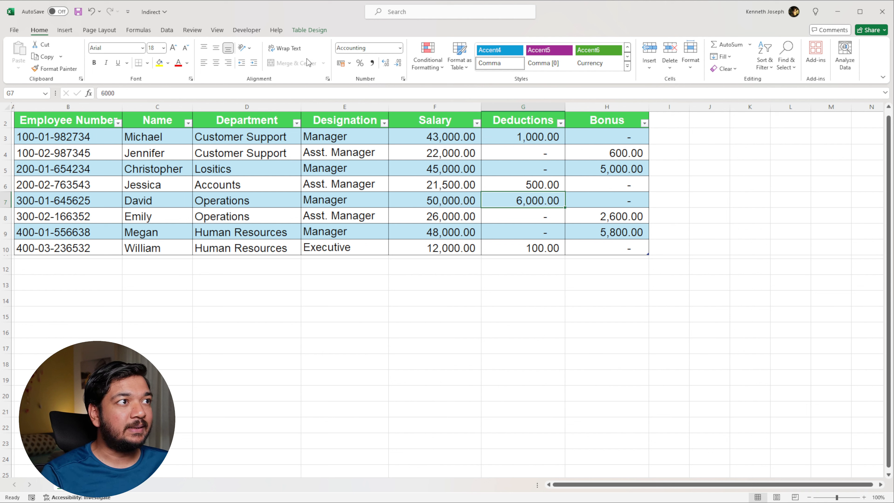
pyautogui.click(313, 34)
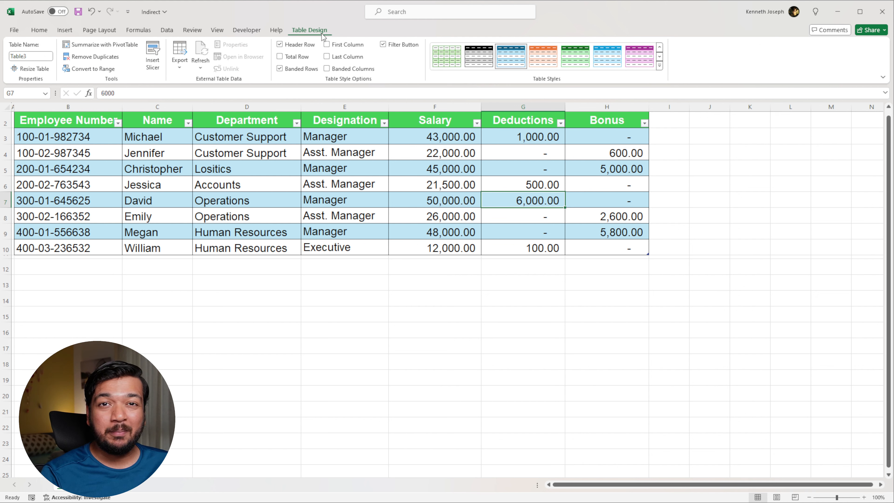
pyautogui.click(27, 57)
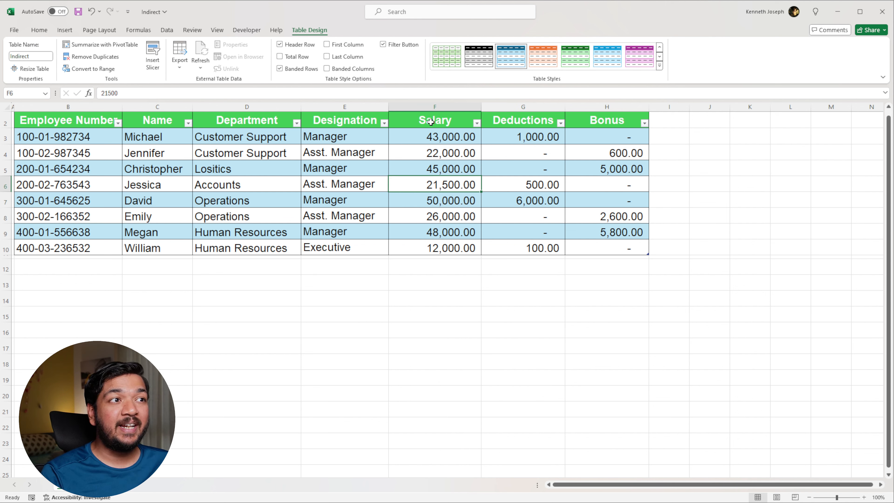
# Name the Salary, Deductions and Bonus columns after their headings, headers included, and review the names in the Name Manager
pyautogui.moveTo(428, 122); pyautogui.dragTo(432, 241)
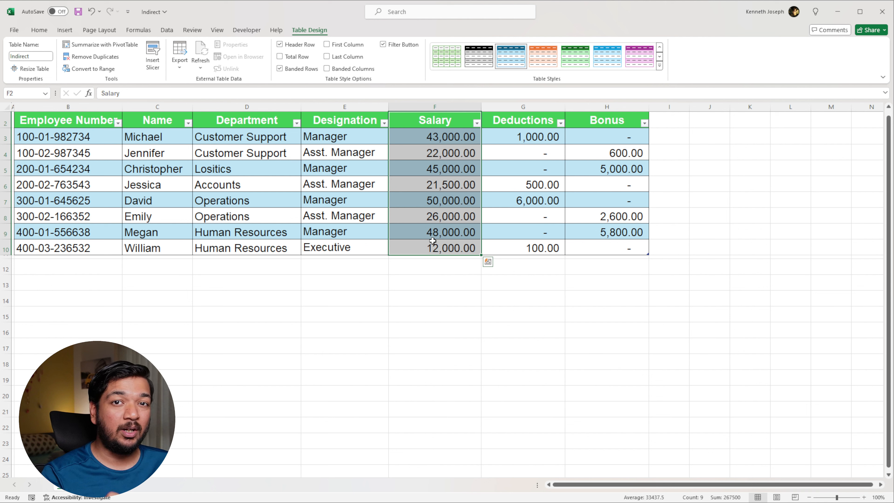
pyautogui.click(441, 182)
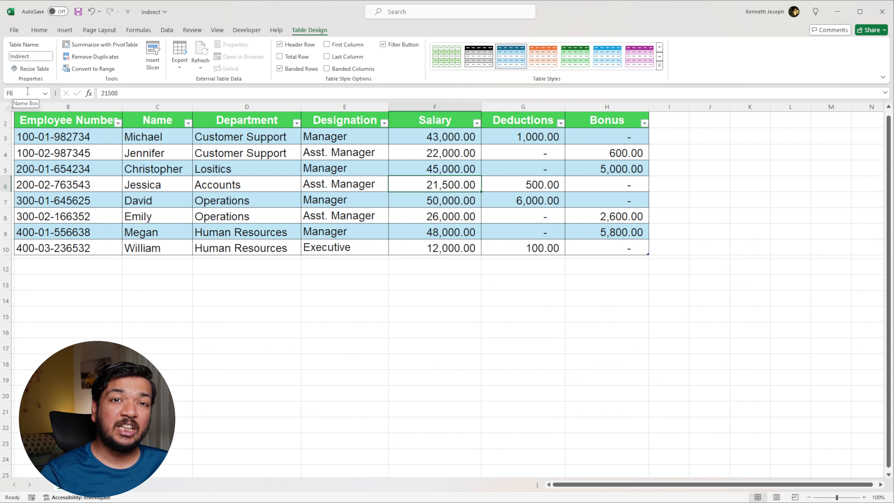
pyautogui.click(415, 116)
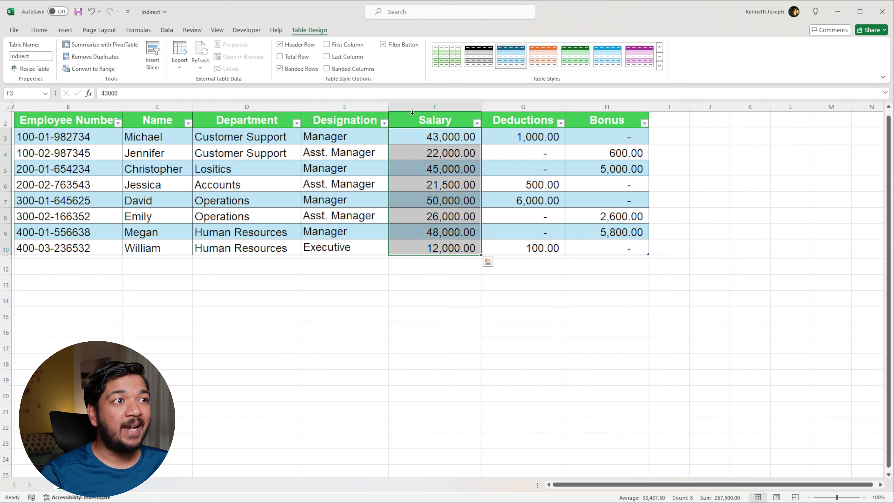
pyautogui.click(416, 122)
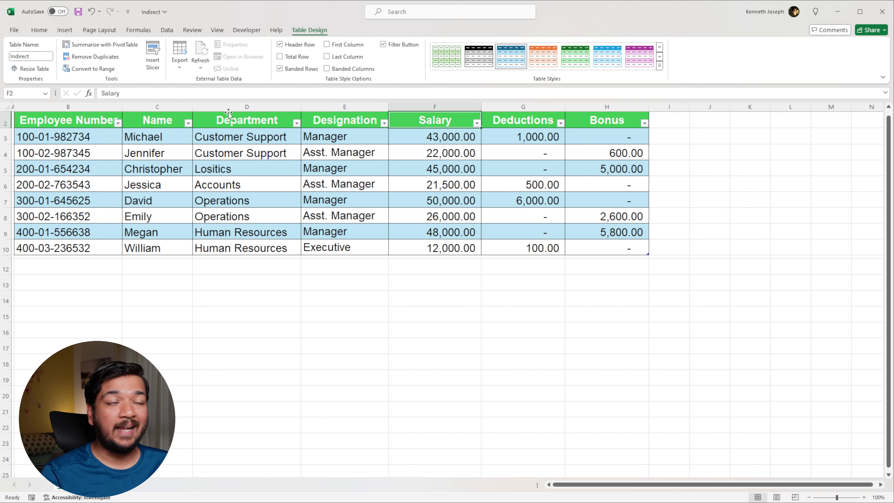
pyautogui.click(37, 93)
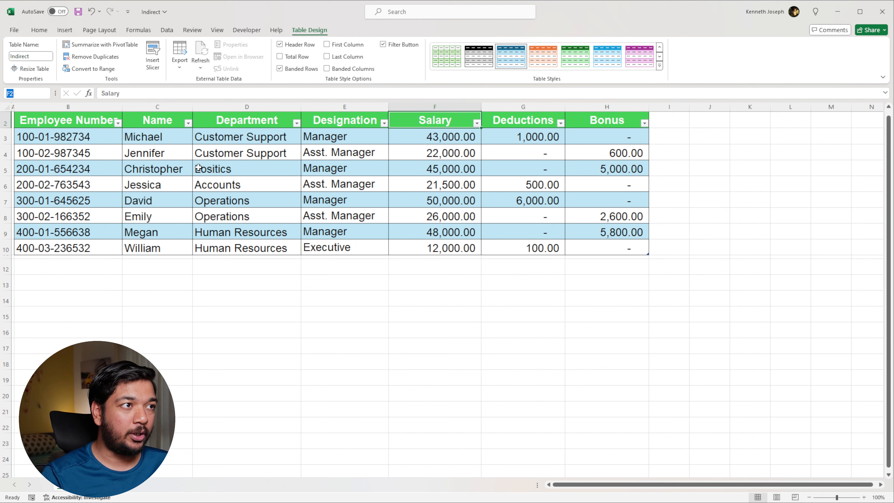
pyautogui.click(468, 211)
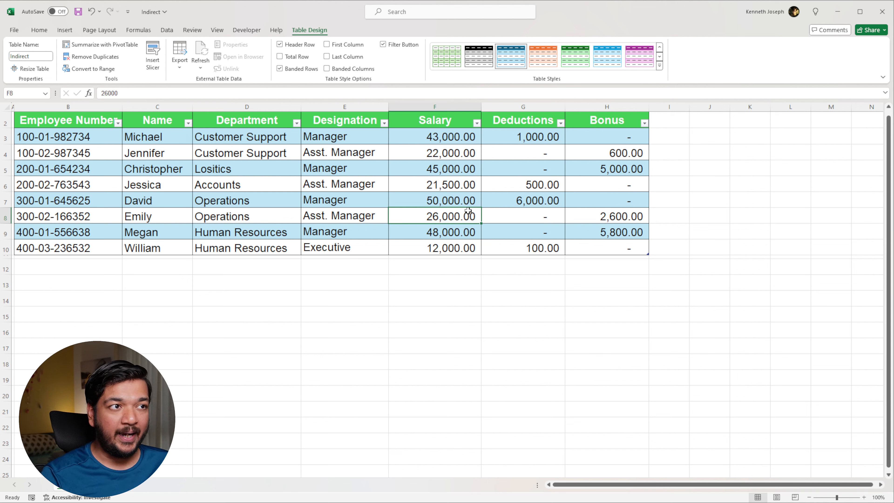
pyautogui.moveTo(444, 121); pyautogui.dragTo(441, 240)
pyautogui.moveTo(514, 120); pyautogui.dragTo(513, 246)
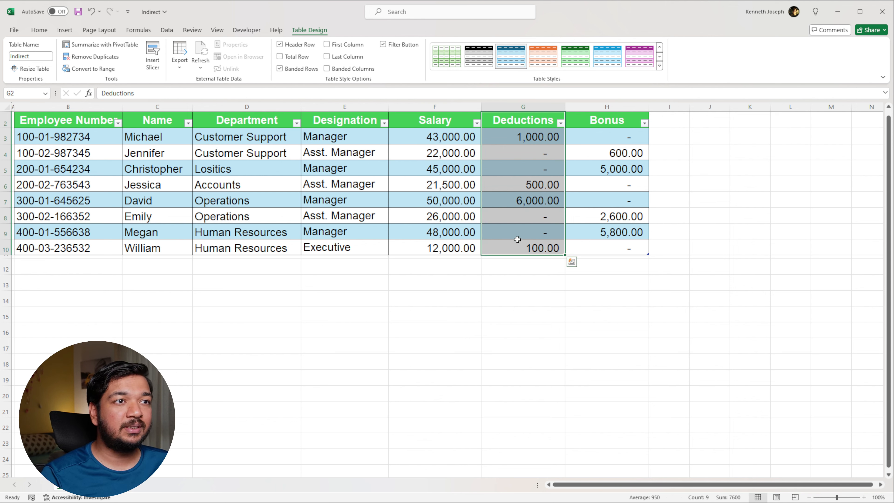
pyautogui.moveTo(611, 120); pyautogui.dragTo(594, 249)
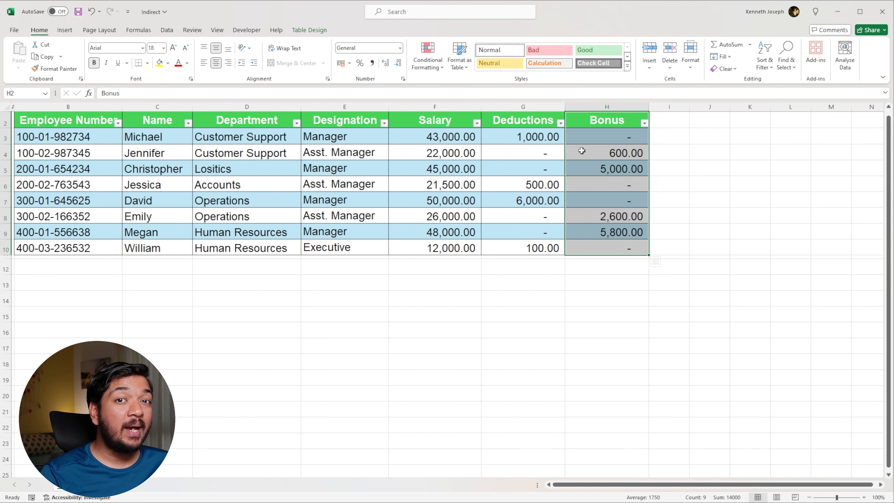
pyautogui.click(148, 31)
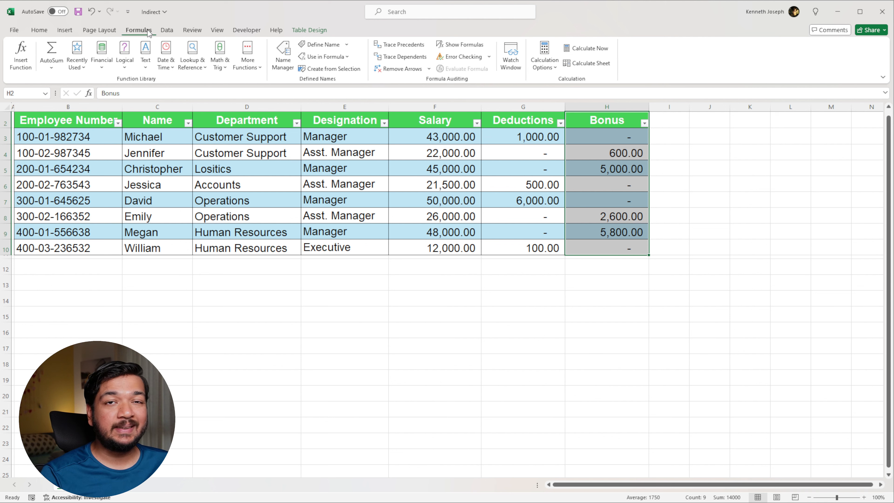
pyautogui.click(283, 64)
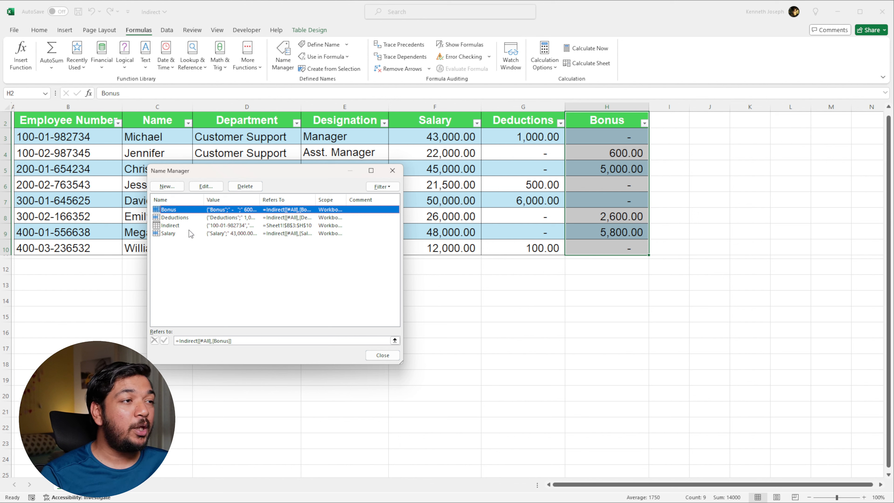
# Define a workbook name Designation that refers to the whole Designation column of the table, header included
pyautogui.click(168, 187)
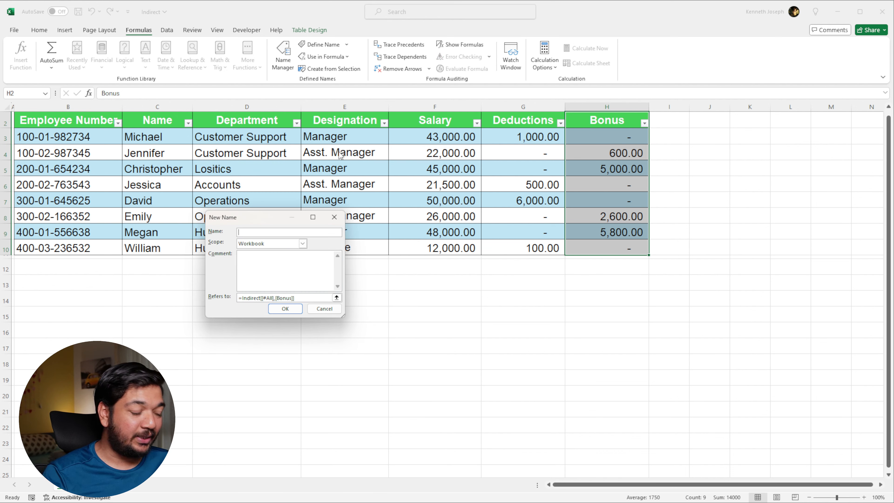
pyautogui.write('Designation')
pyautogui.click(336, 298)
pyautogui.moveTo(346, 120); pyautogui.dragTo(356, 248)
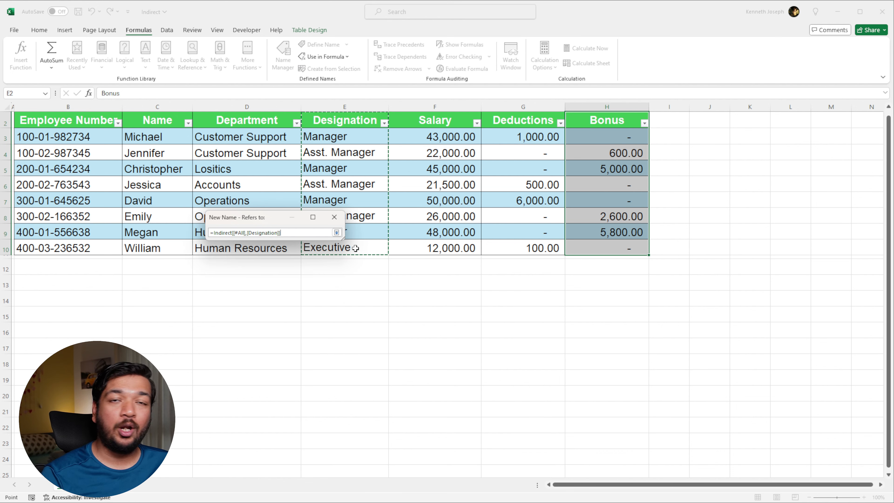
pyautogui.click(337, 232)
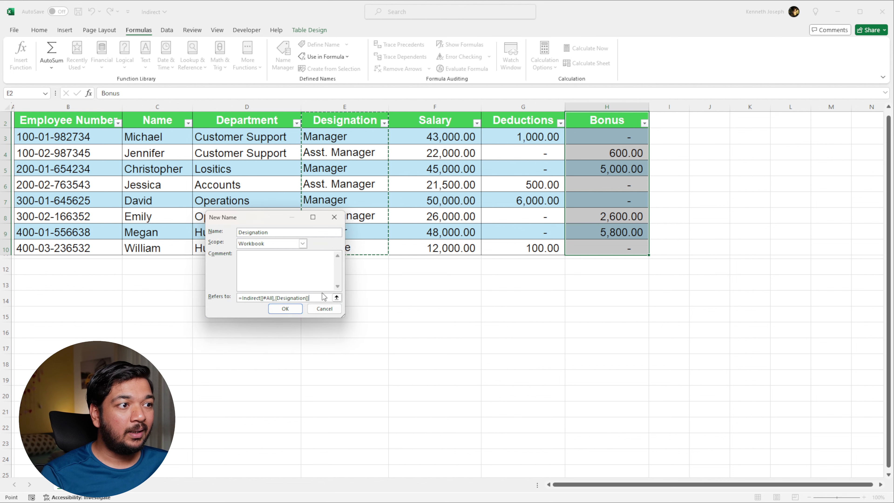
pyautogui.click(286, 312)
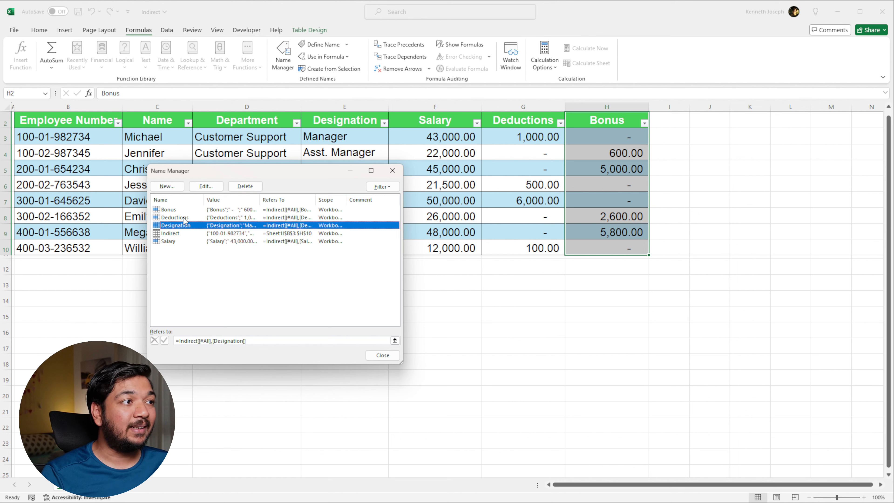
pyautogui.click(377, 356)
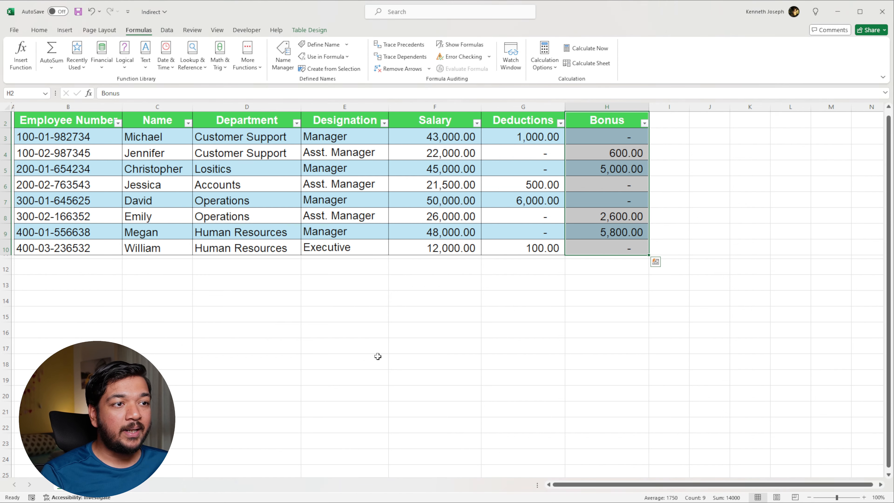
# Enter the labels Sum, Average, Low and High in F14:F17 below the dropdown cell
pyautogui.click(461, 299)
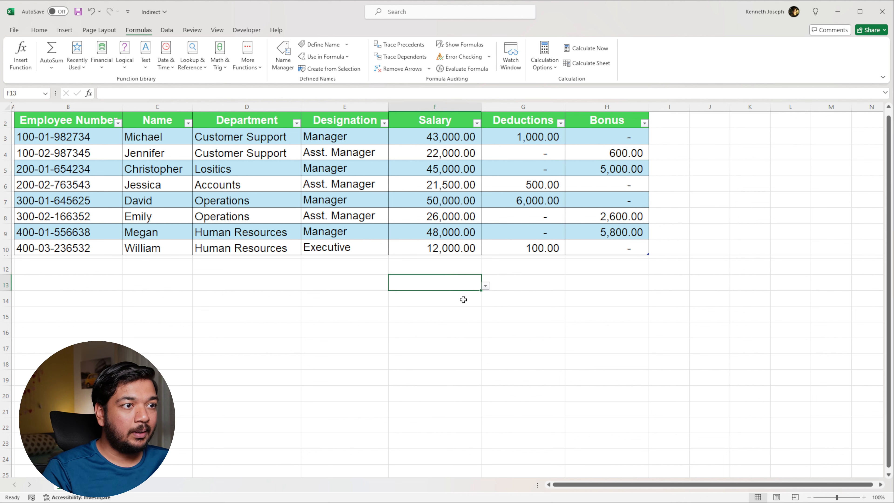
pyautogui.write('Sum')
pyautogui.press('Return')
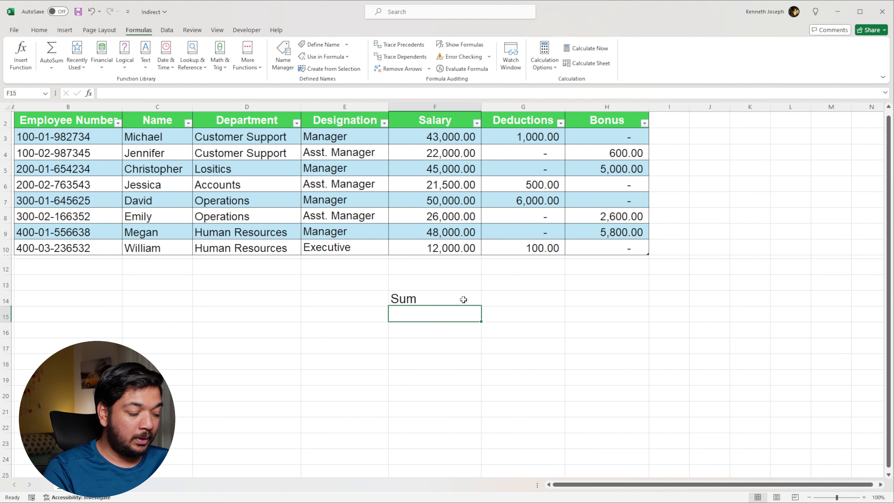
pyautogui.write('Averager')
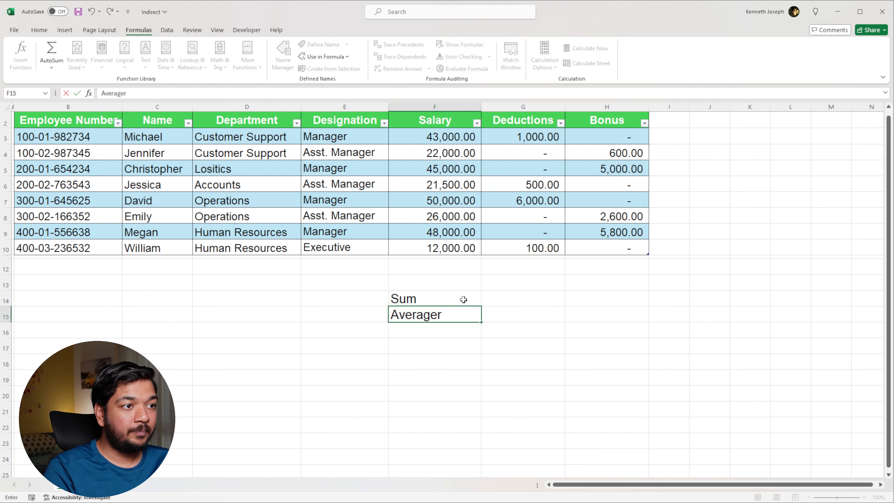
pyautogui.press('BackSpace')
pyautogui.press('Return')
pyautogui.write('Low')
pyautogui.press('Return')
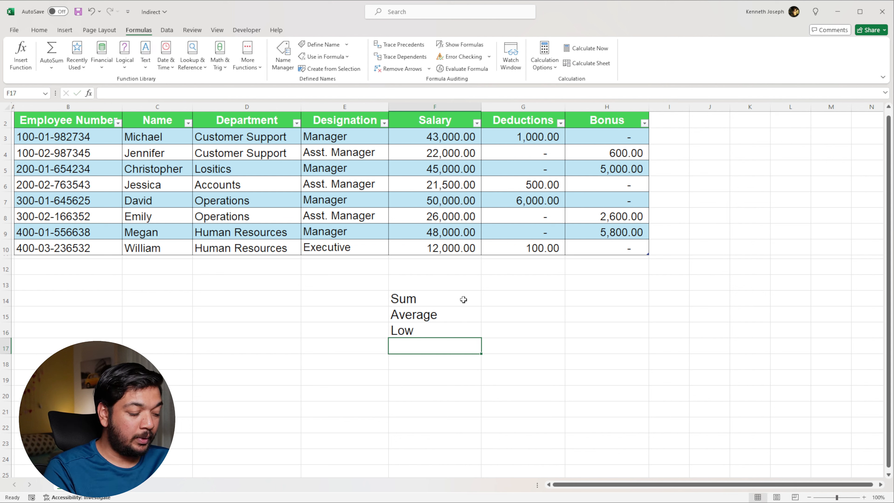
pyautogui.write('High')
pyautogui.press('Up')
pyautogui.press('Up')
pyautogui.press('Up')
pyautogui.press('Up')
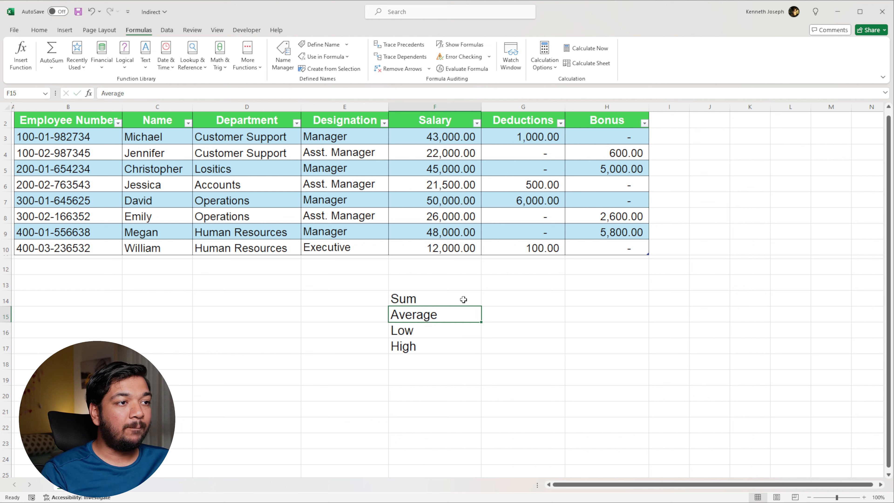
pyautogui.hotkey('alt', 'Down')
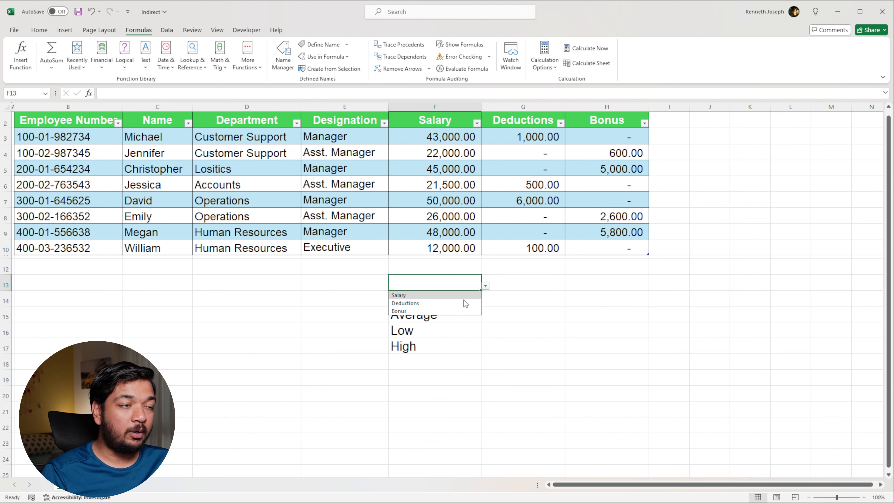
pyautogui.press('Escape')
# Enter =SUM(INDIRECT(F13)) in G14 to total the column selected in the dropdown cell
pyautogui.press('Down')
pyautogui.press('Right')
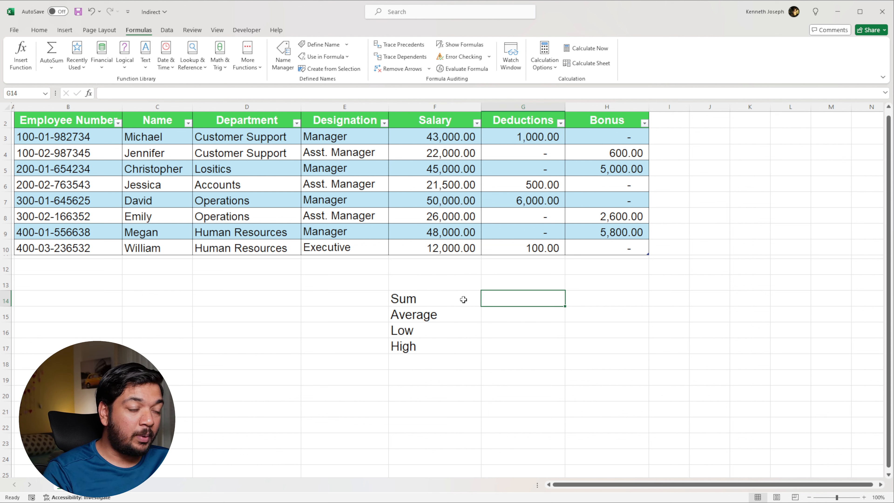
pyautogui.write('=sum')
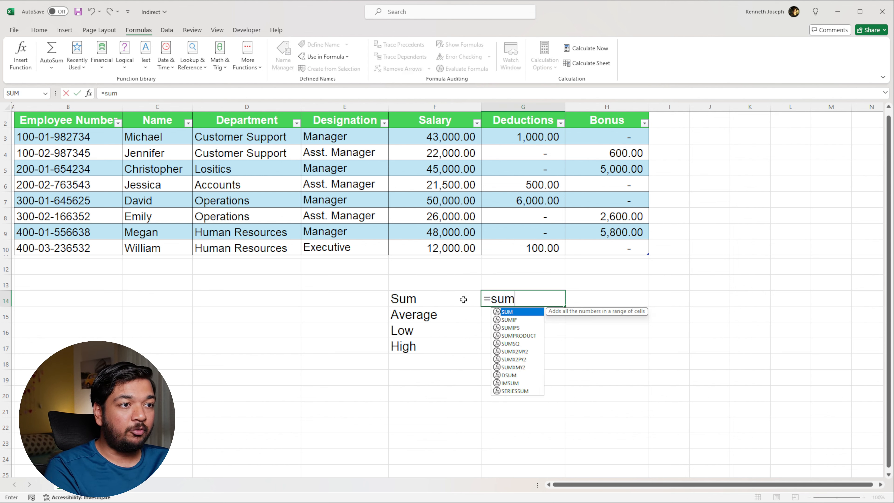
pyautogui.press('Tab')
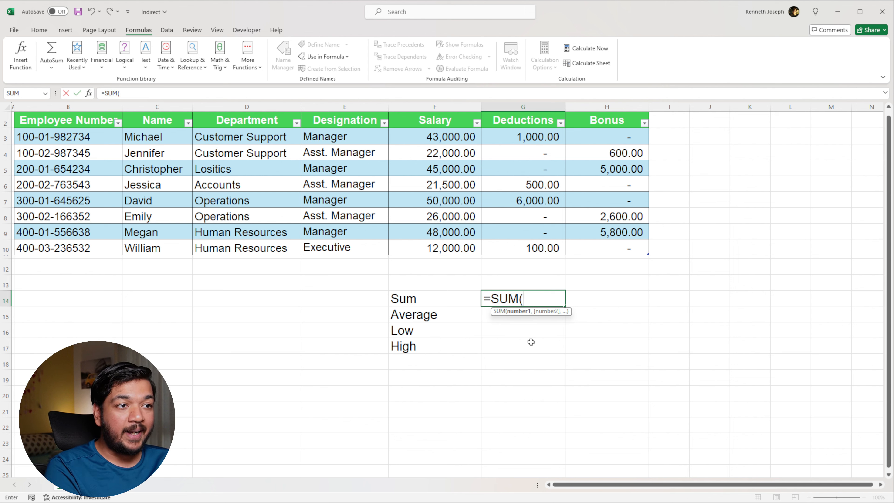
pyautogui.write('ind')
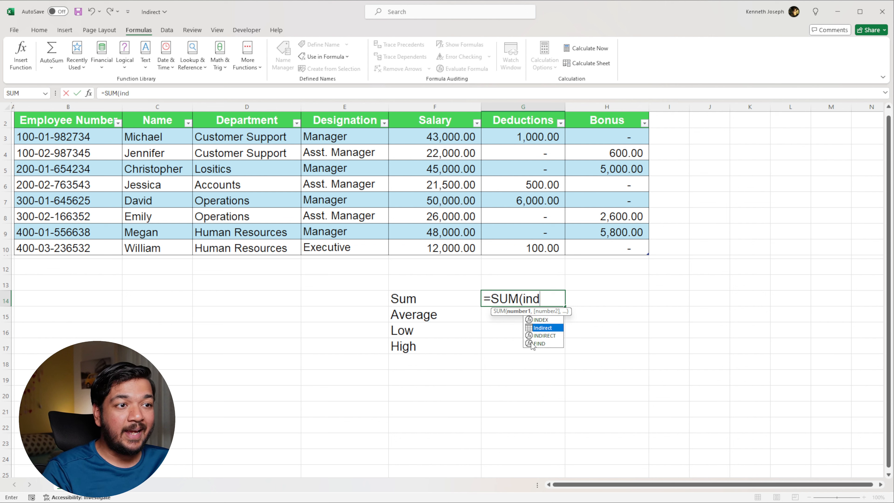
pyautogui.press('Tab')
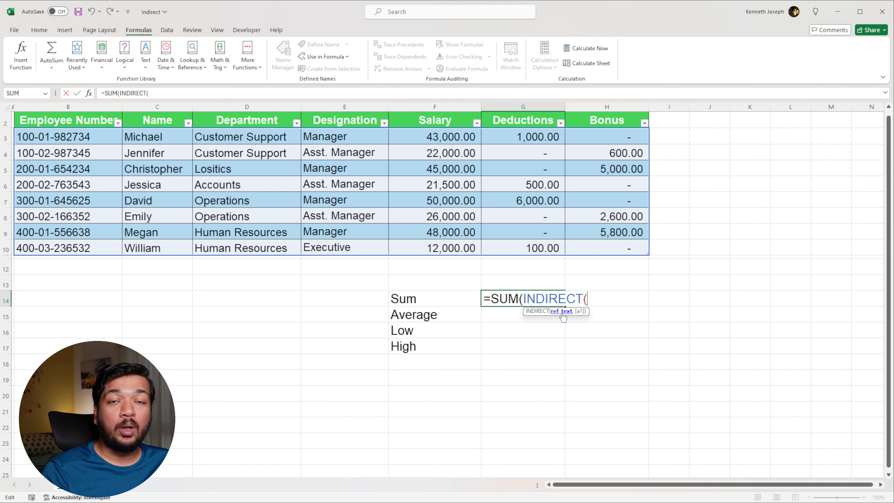
pyautogui.click(441, 286)
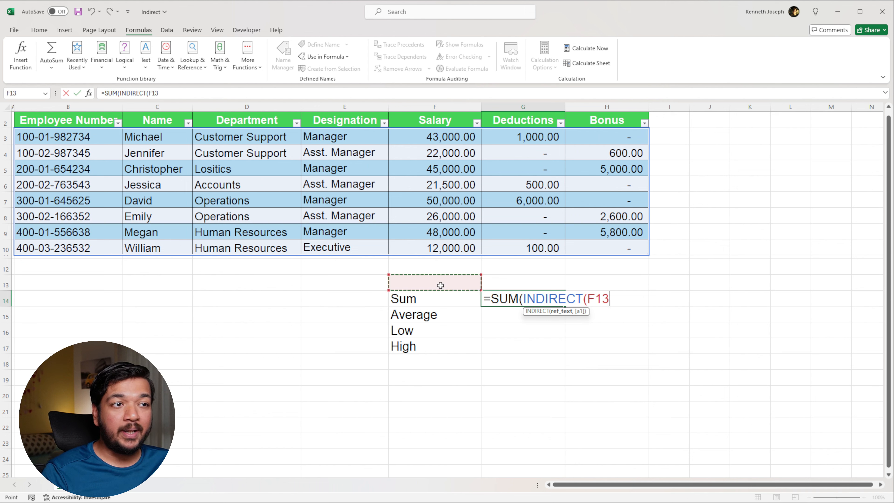
pyautogui.write('))')
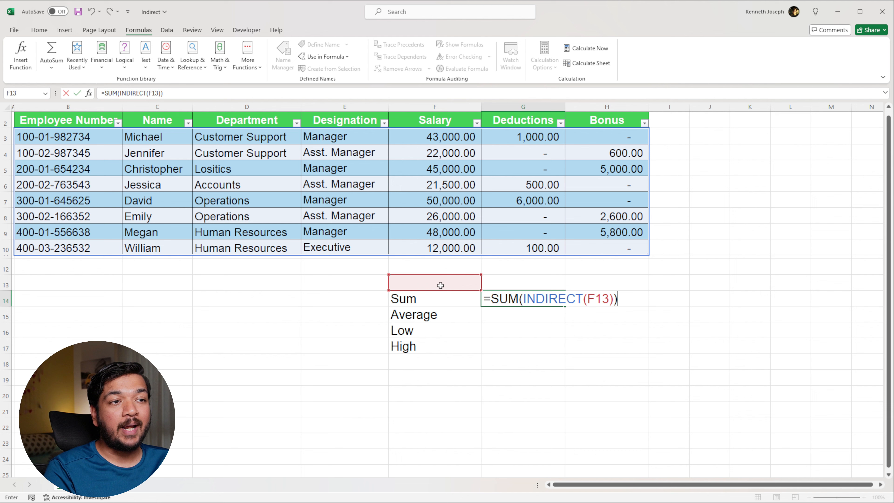
pyautogui.press('Return')
pyautogui.press('Up')
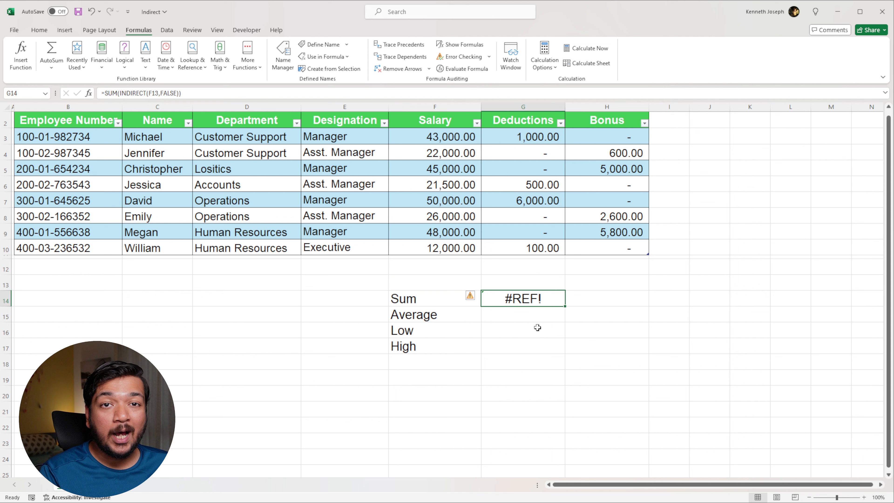
# Choose Salary from the dropdown in F13
pyautogui.press('Up')
pyautogui.press('Left')
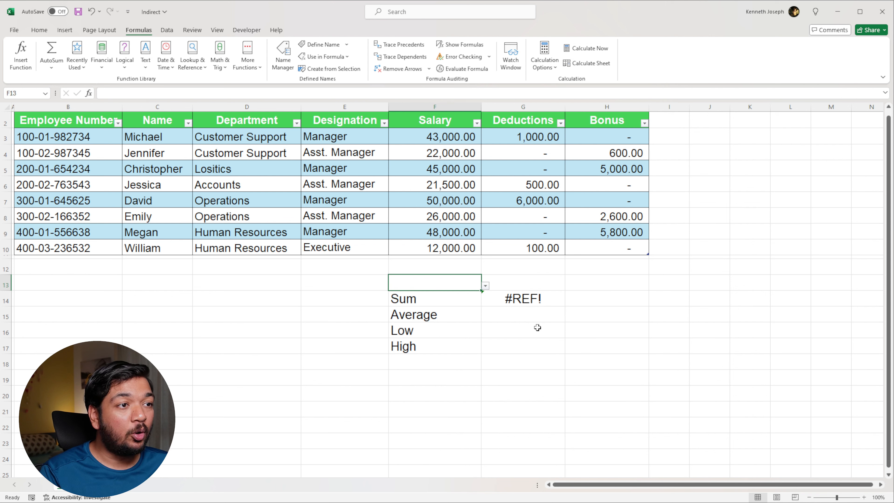
pyautogui.hotkey('alt', 'Down')
pyautogui.press('Down')
pyautogui.press('Up')
pyautogui.press('Return')
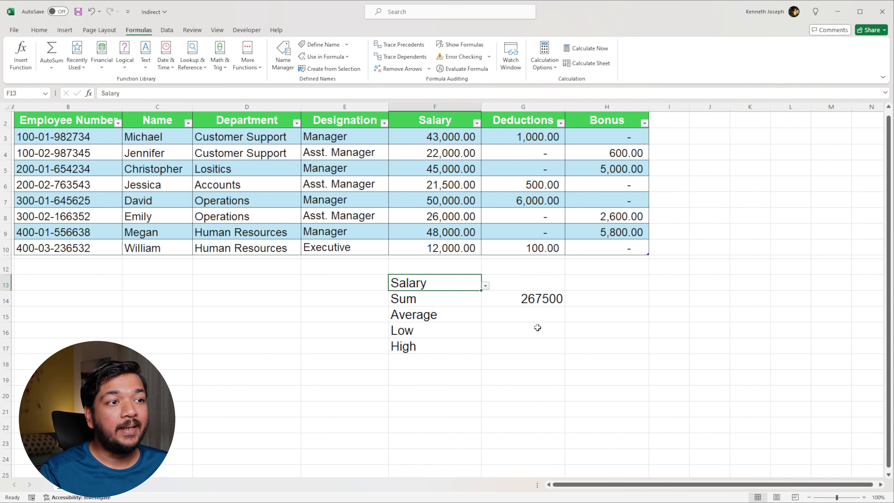
# Enter +AVERAGE(INDIRECT(F13)) in G15, accepting the correction of the missing closing parentheses
pyautogui.press('Down')
pyautogui.press('Right')
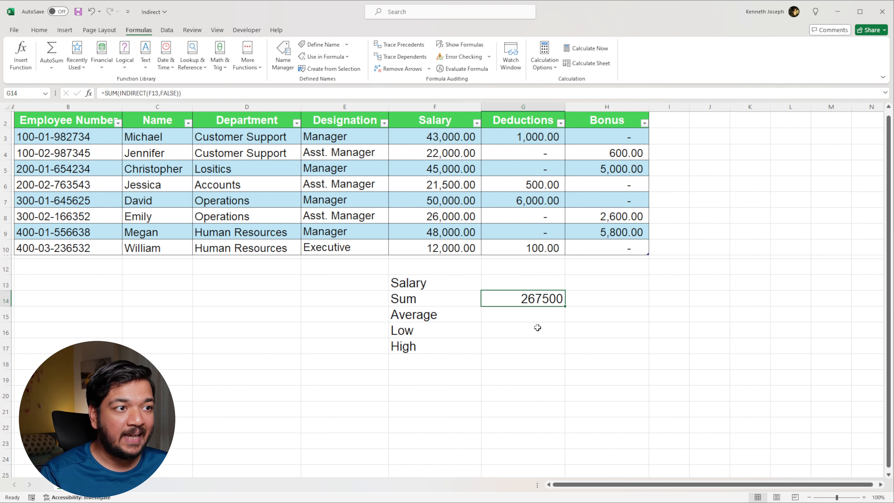
pyautogui.press('Down')
pyautogui.write('+AVERAGE(')
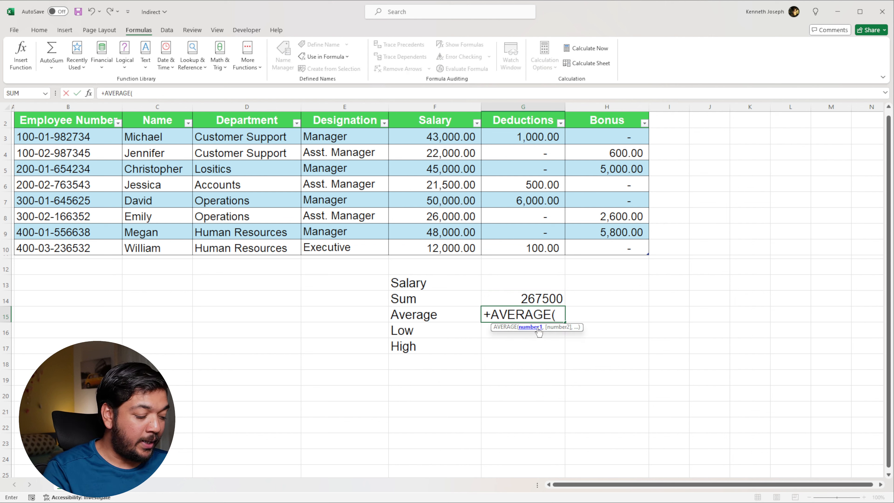
pyautogui.write('ind')
pyautogui.press('Down')
pyautogui.press('Tab')
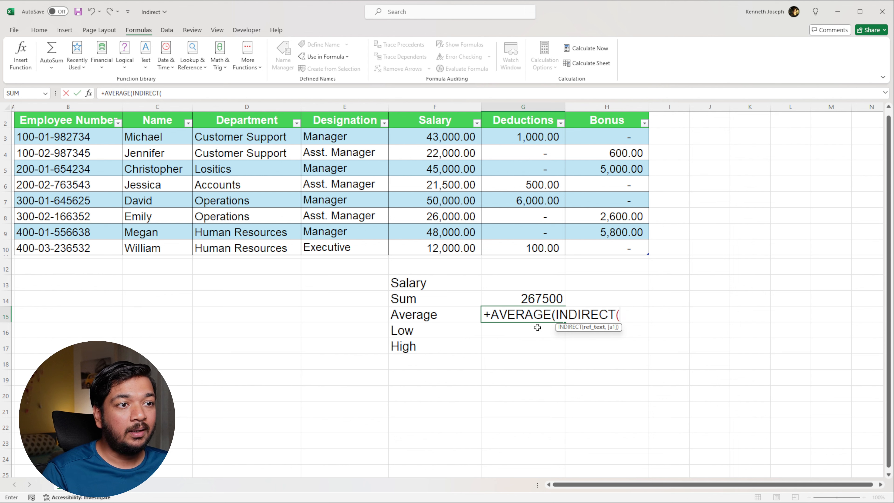
pyautogui.click(464, 285)
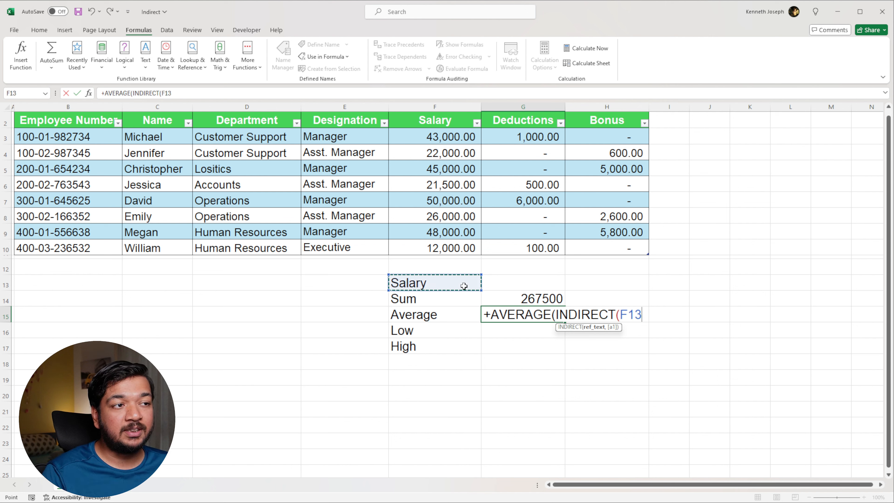
pyautogui.press('Return')
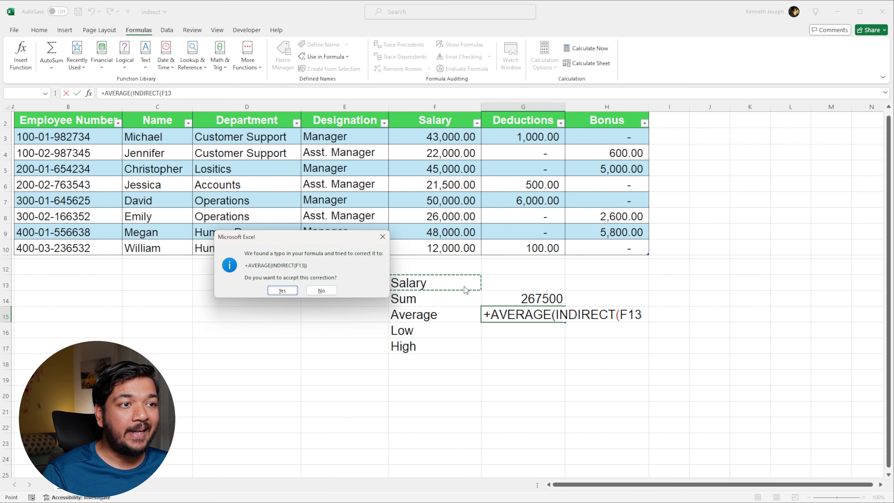
pyautogui.press('Return')
pyautogui.press('Up')
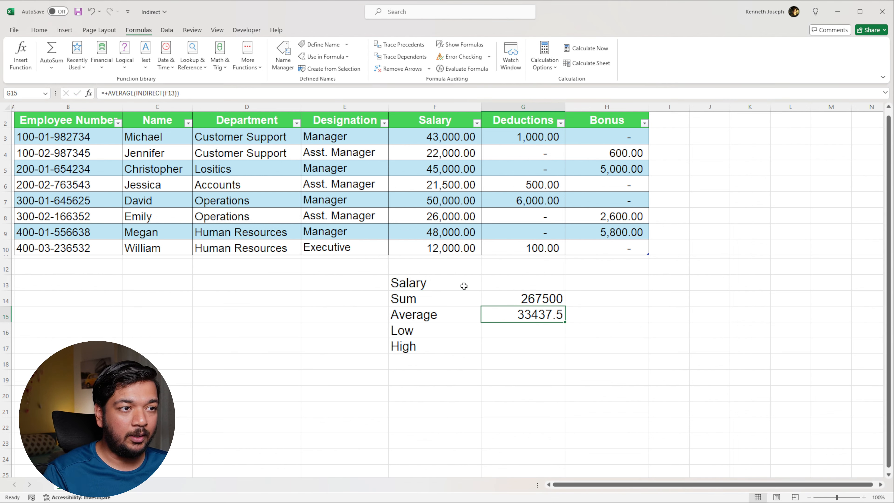
# Enter +MIN(INDIRECT(F13)) in G16 for the lowest value of the selected column
pyautogui.press('Down')
pyautogui.write('+min')
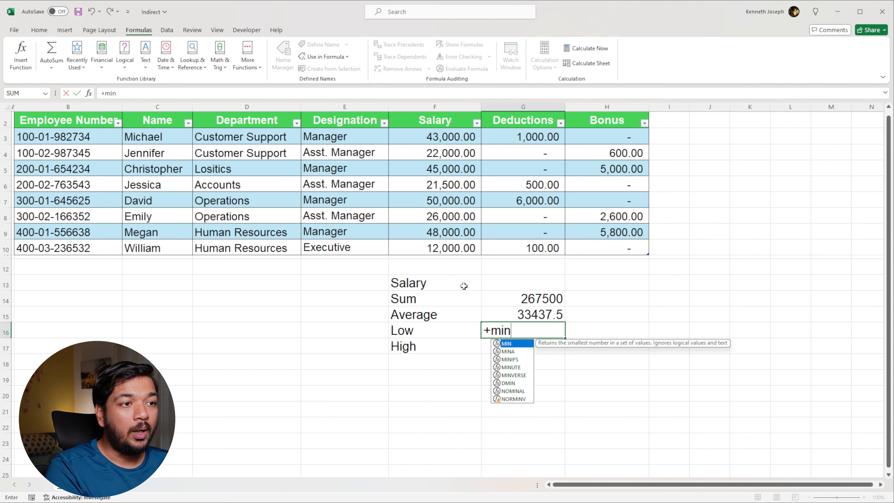
pyautogui.press('Tab')
pyautogui.write('ind')
pyautogui.press('Tab')
pyautogui.click(463, 294)
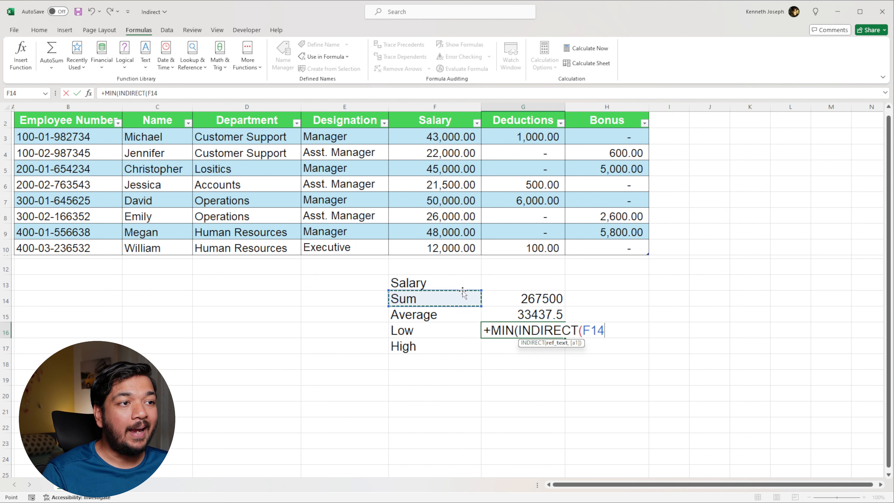
pyautogui.click(462, 285)
pyautogui.press('Return')
# Enter +MAX(INDIRECT(F13)) in G17 for the highest value of the selected column
pyautogui.write('+')
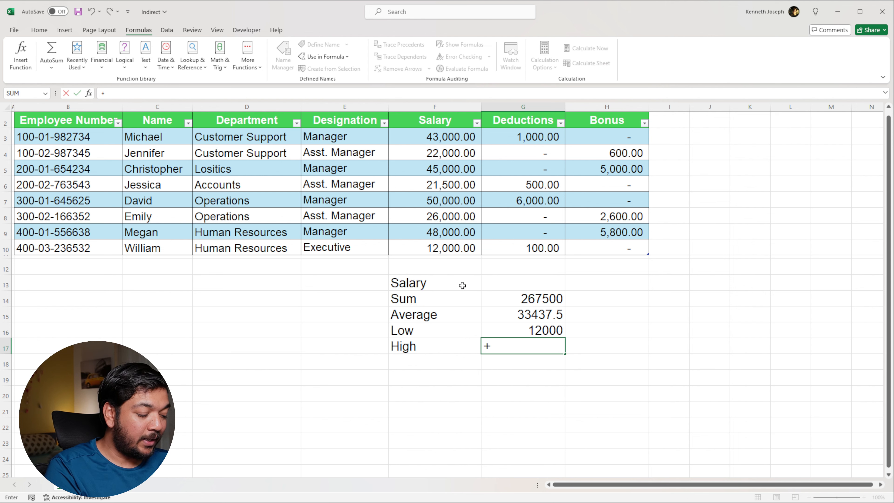
pyautogui.write('max')
pyautogui.press('Tab')
pyautogui.write('ind')
pyautogui.press('Tab')
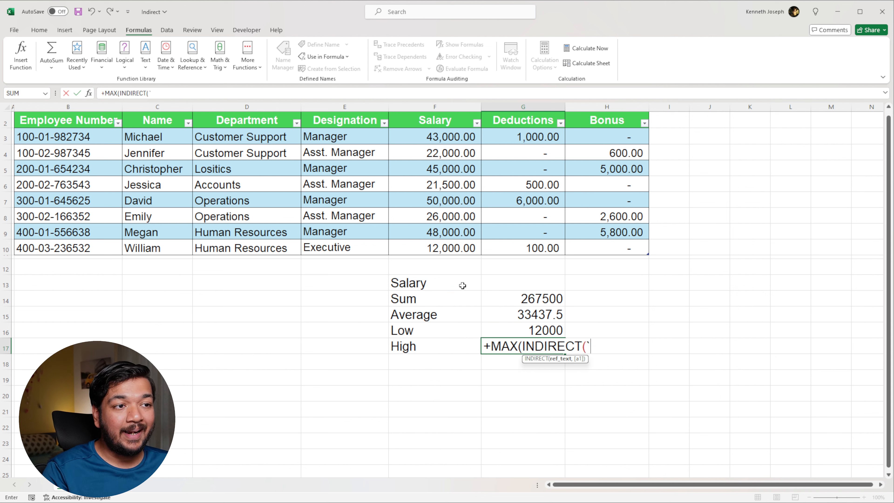
pyautogui.click(463, 285)
pyautogui.press('Return')
# Switch the dropdown in F13 to Deductions and then to Bonus to test the summary formulas
pyautogui.click(462, 285)
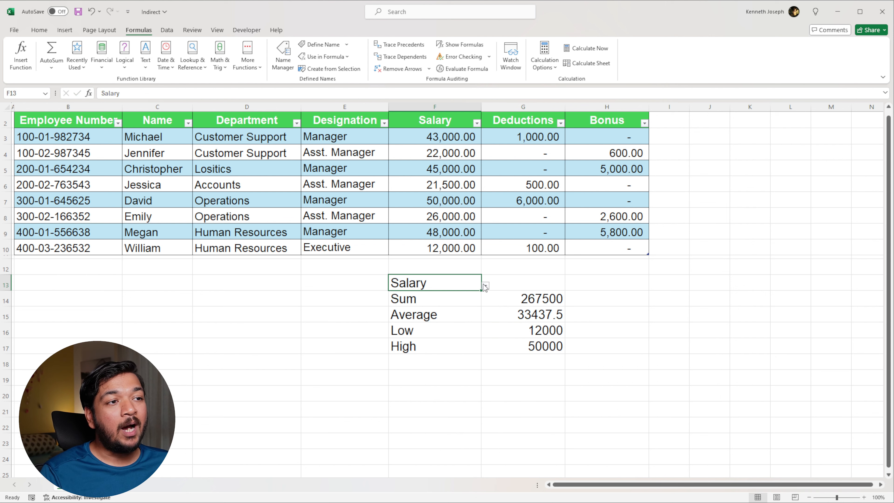
pyautogui.click(485, 286)
pyautogui.click(458, 303)
pyautogui.click(486, 286)
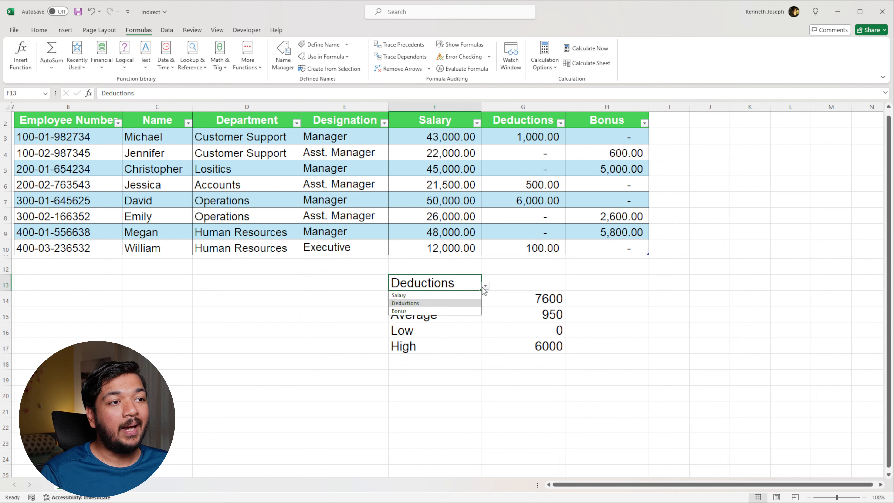
pyautogui.click(465, 311)
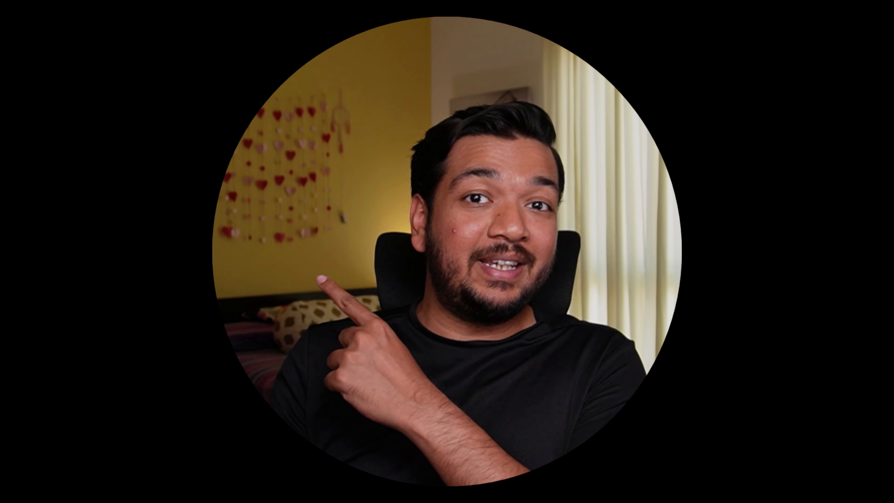